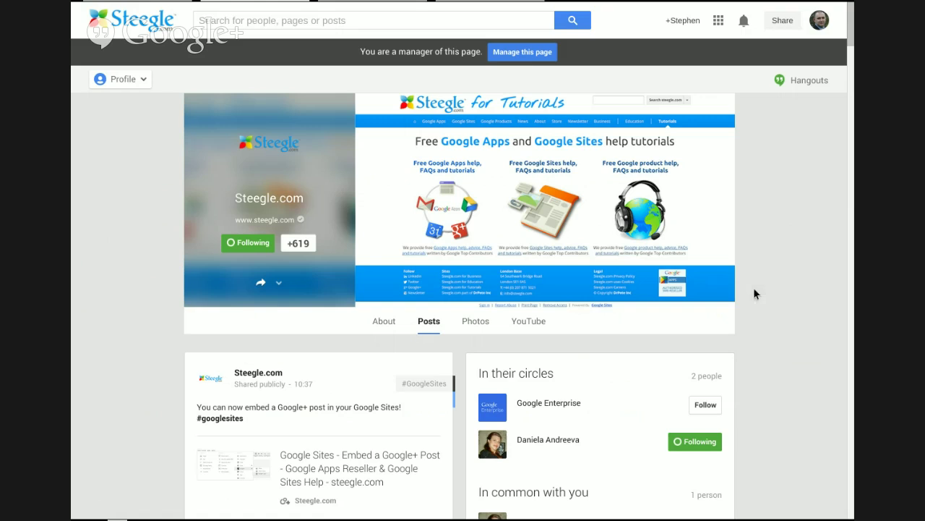
Scroll to the Steegle.com post about embedding Google+ posts in Google Sites and open its options menu
scroll(765, 297, "down", 3)
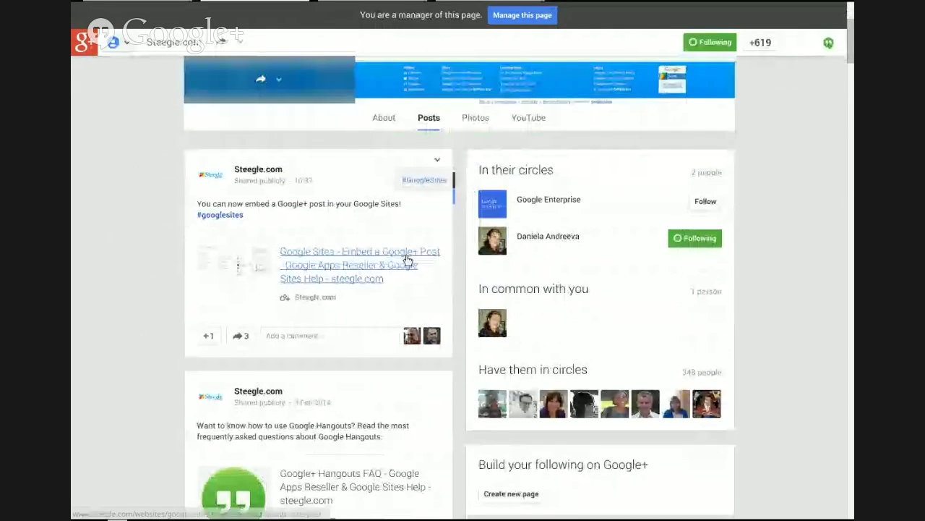
left_click(436, 162)
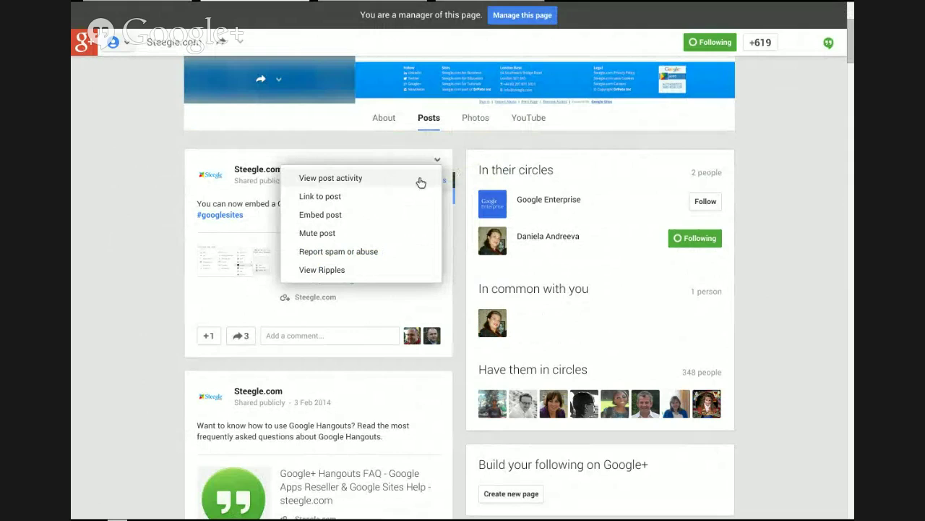
Copy the Steegle.com post's Google+ link and switch to the 'Google Sites - Embed a Google+ Post' page
left_click(371, 199)
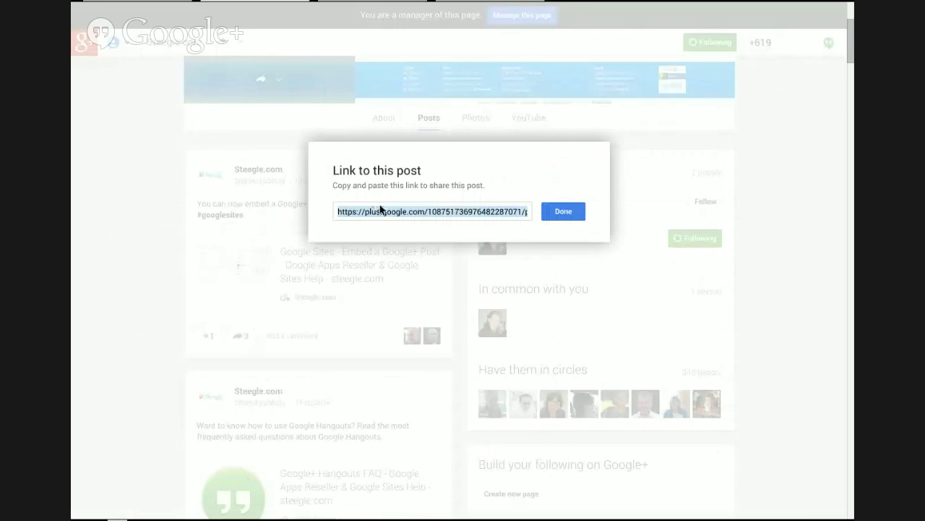
right_click(380, 209)
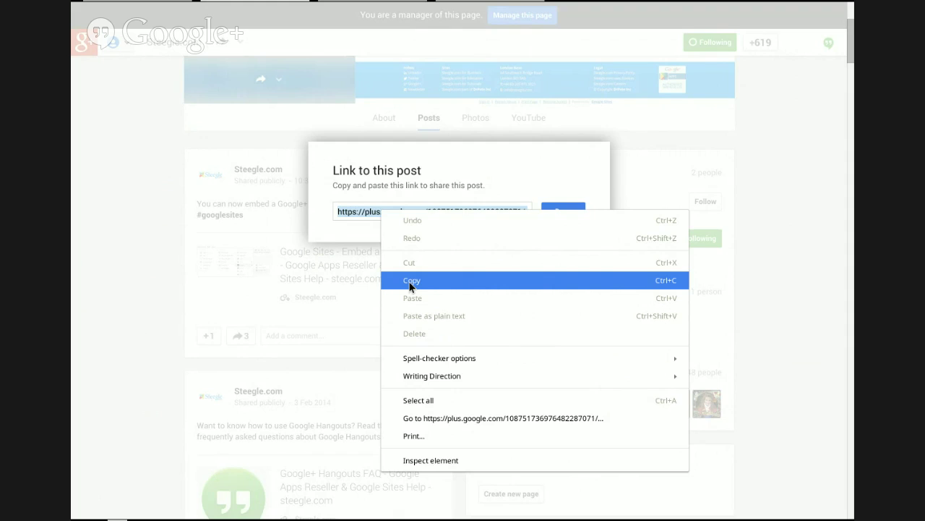
left_click(410, 283)
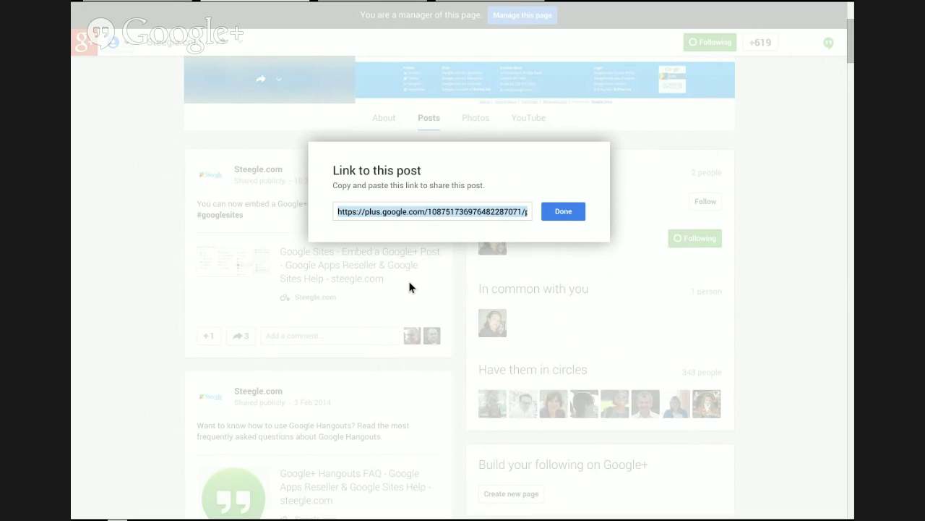
key("ctrl+Tab")
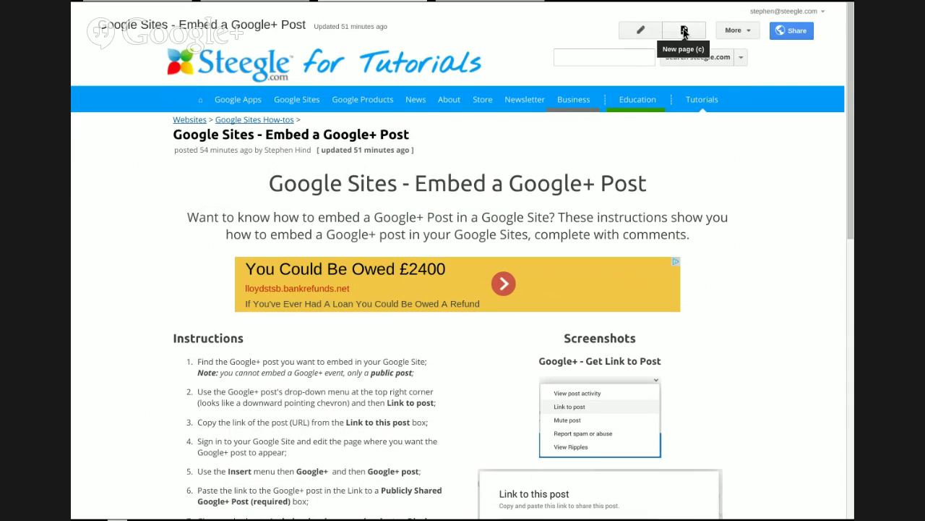
Edit the page and insert a Google+ post gadget on the empty line below Feedback
left_click(642, 32)
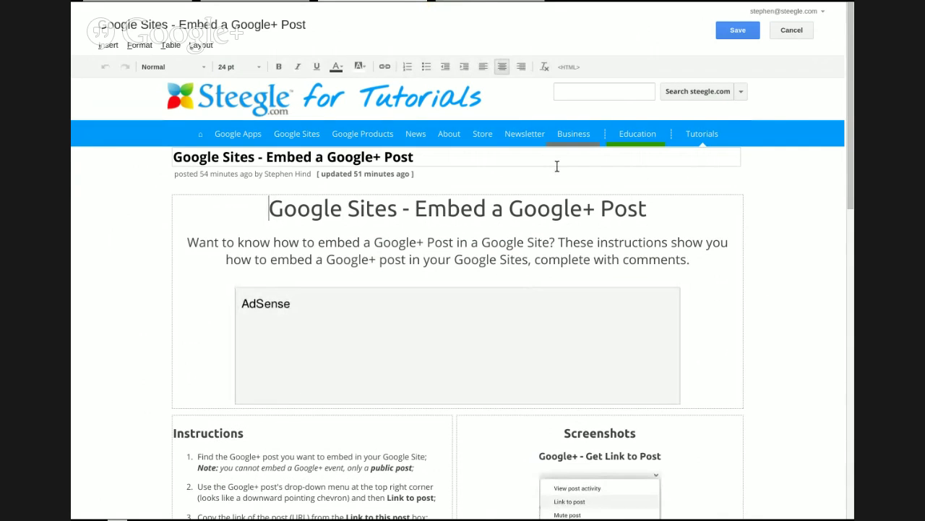
scroll(556, 166, "down", 5)
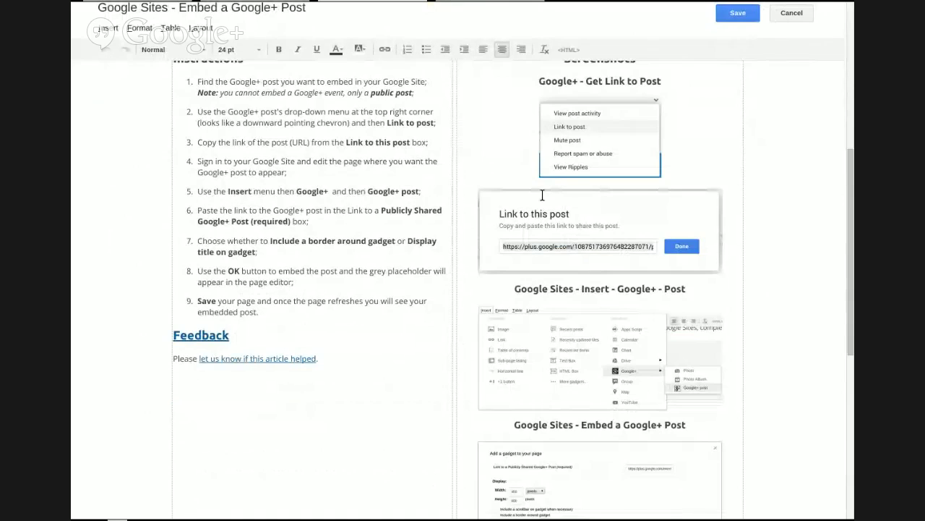
scroll(434, 268, "down", 1)
left_click(332, 343)
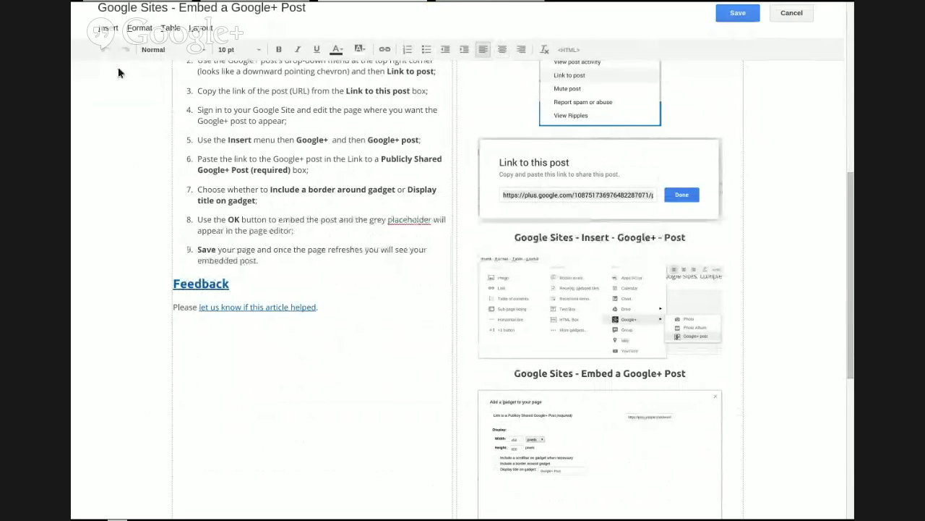
left_click(115, 30)
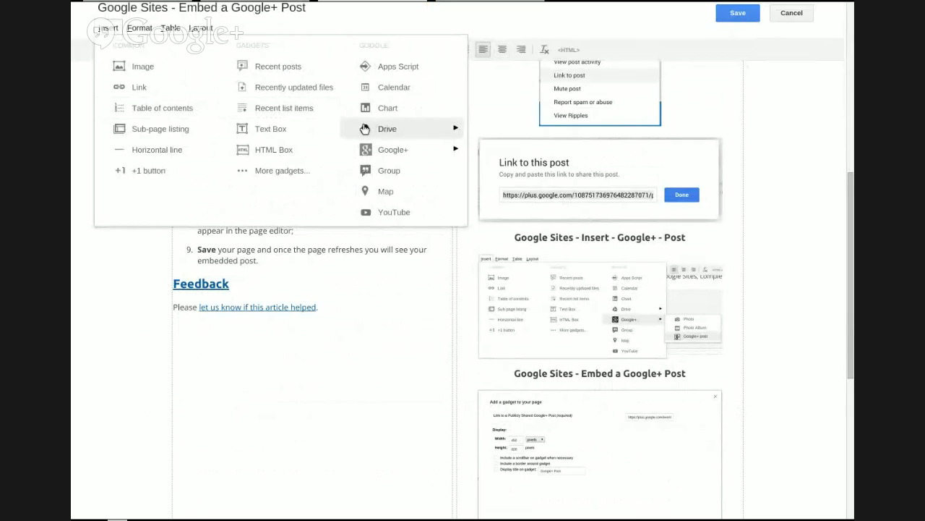
mouse_move(433, 150)
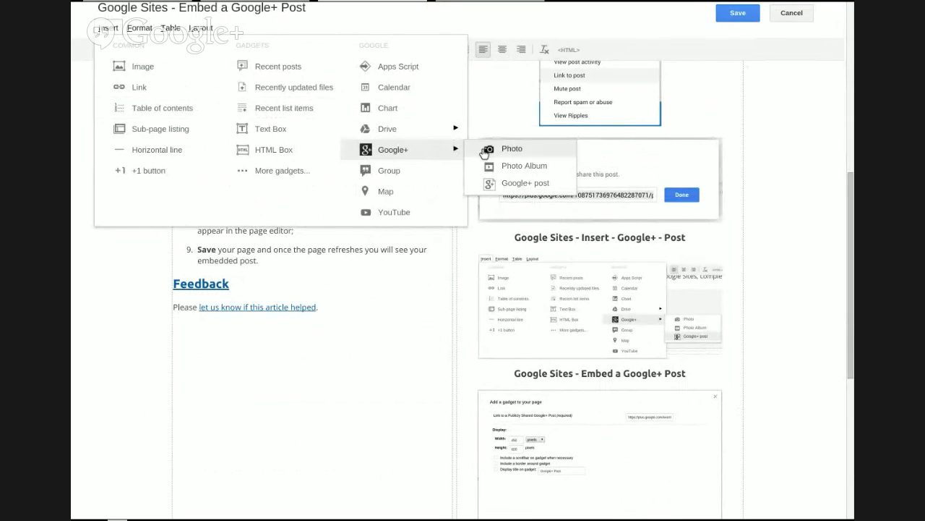
left_click(515, 184)
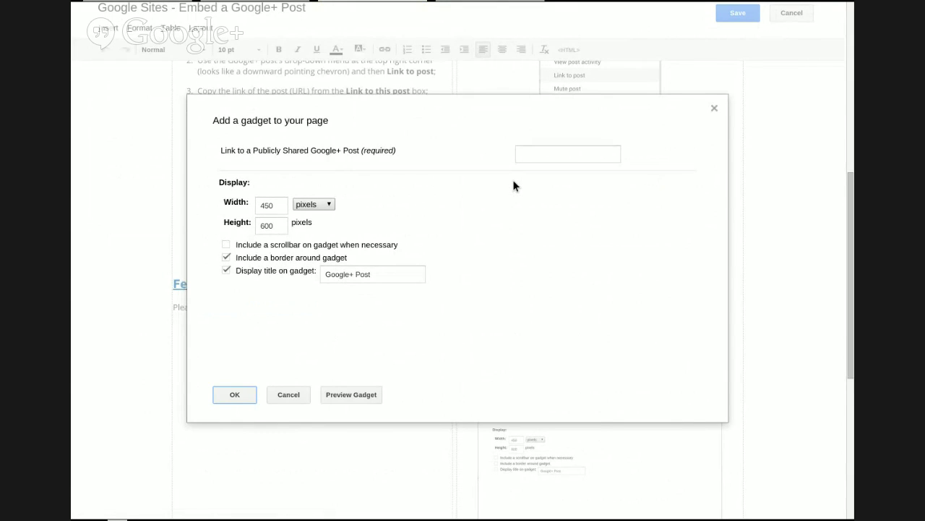
Paste the copied post link into the gadget and set its height to 450 pixels
left_click(532, 154)
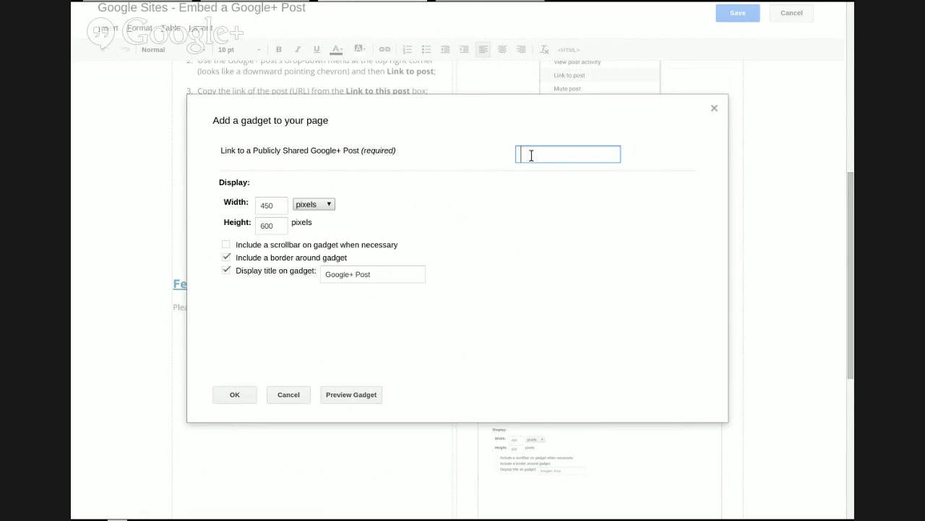
right_click(532, 155)
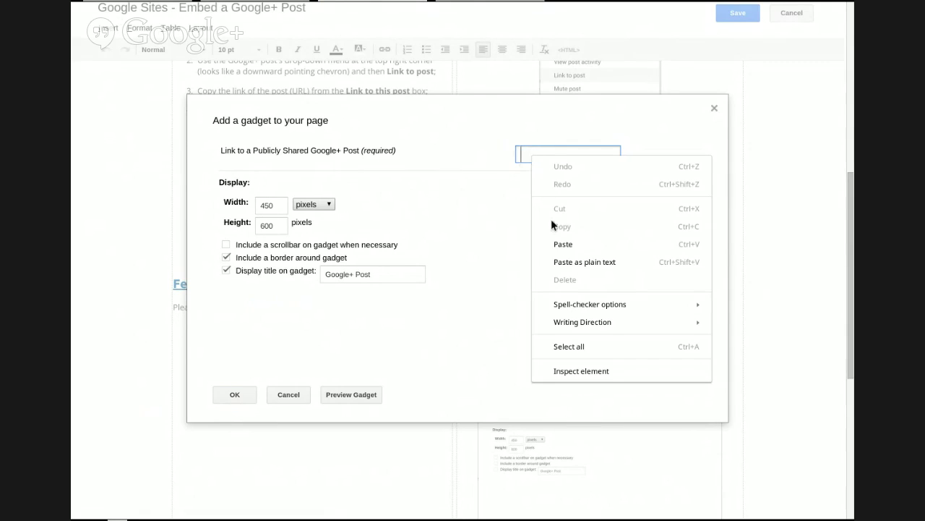
left_click(554, 244)
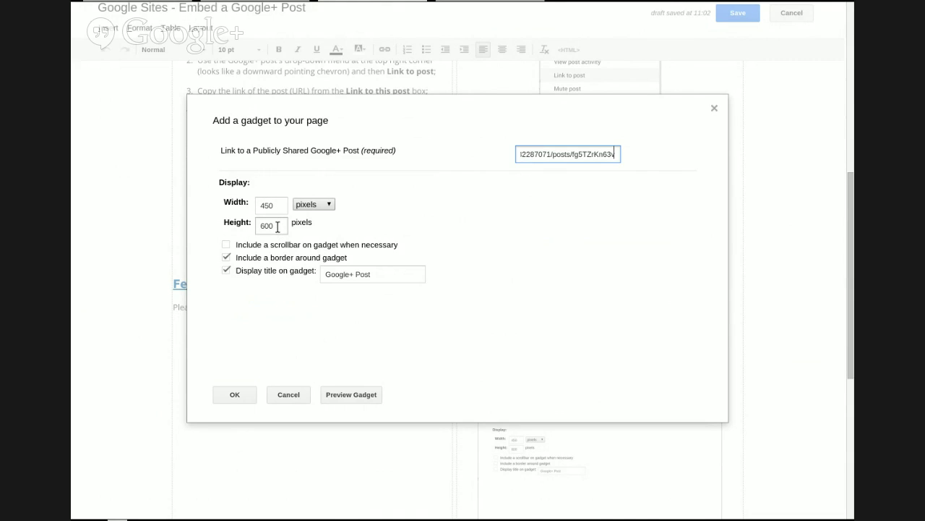
double_click(277, 226)
type("450")
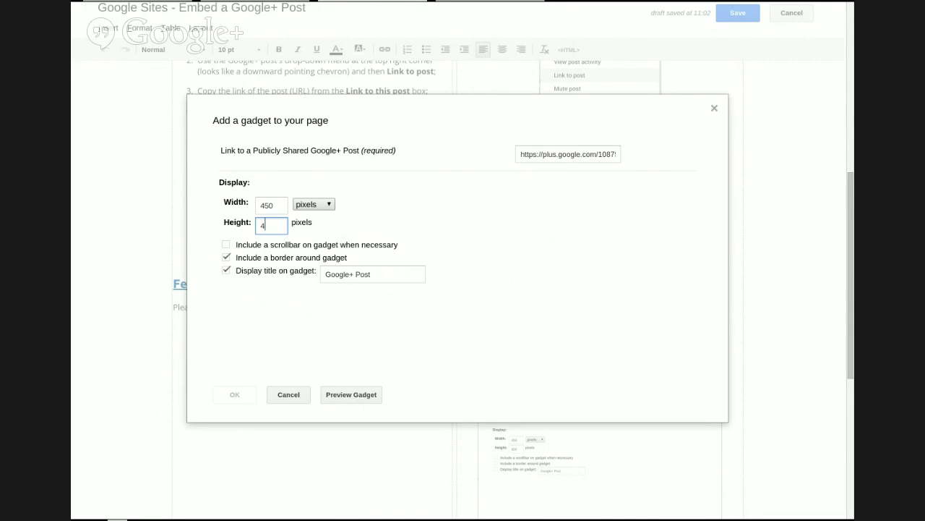
Set the gadget width to 100 percent and turn off its border and title
left_click(269, 204)
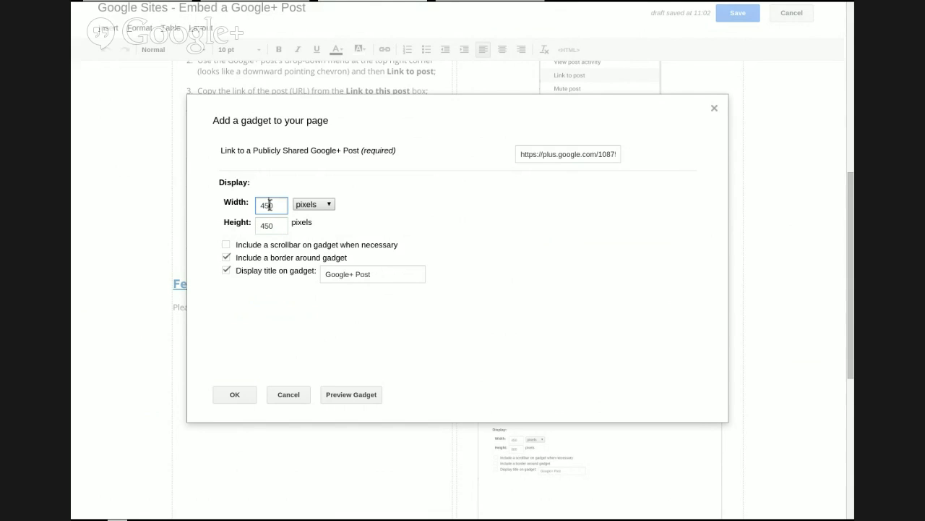
key("BackSpace")
type("4")
double_click(286, 205)
type("1")
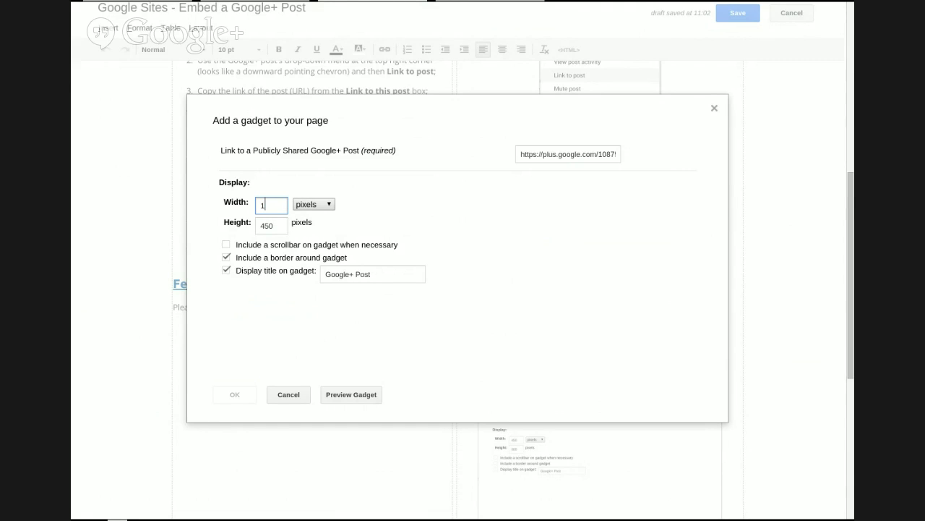
key("BackSpace")
type("100")
left_click(312, 205)
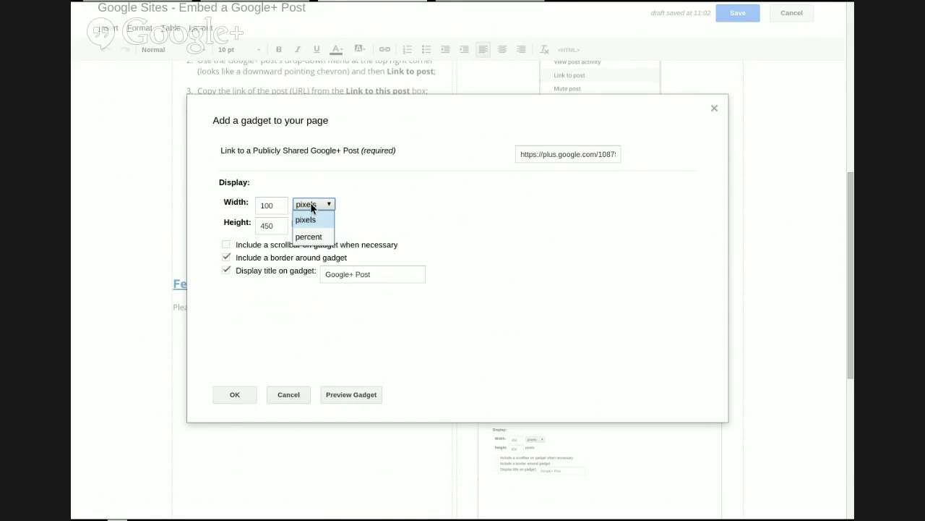
left_click(312, 239)
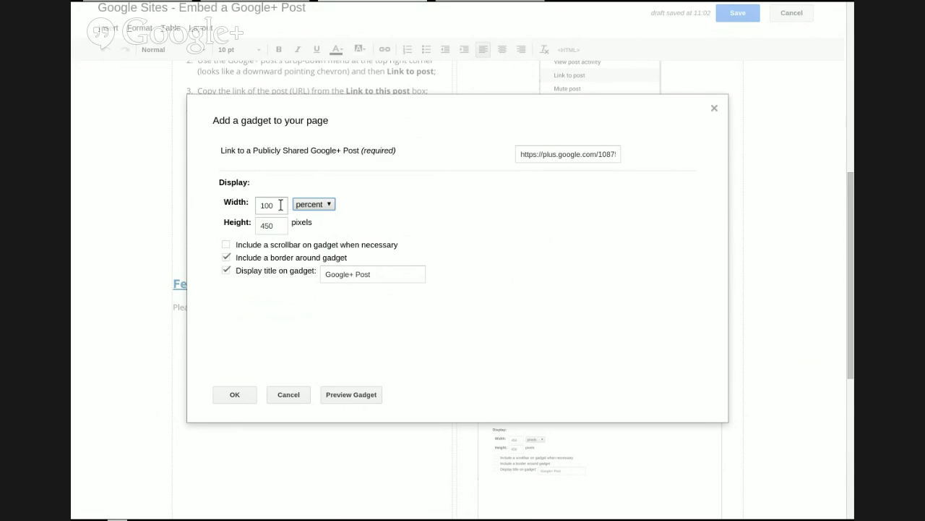
left_click(227, 259)
left_click(226, 271)
Insert the Google+ Post gadget below Feedback and centre-align it on the page
left_click(235, 395)
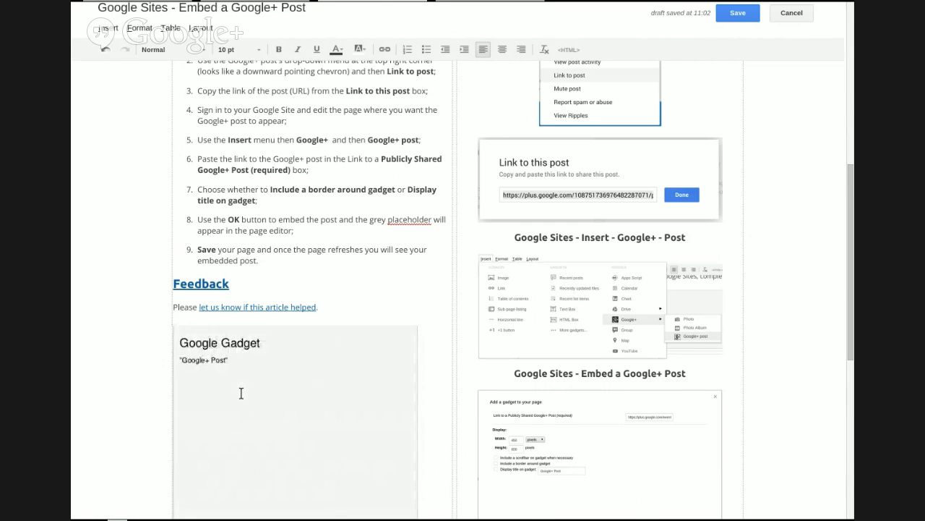
left_click(240, 393)
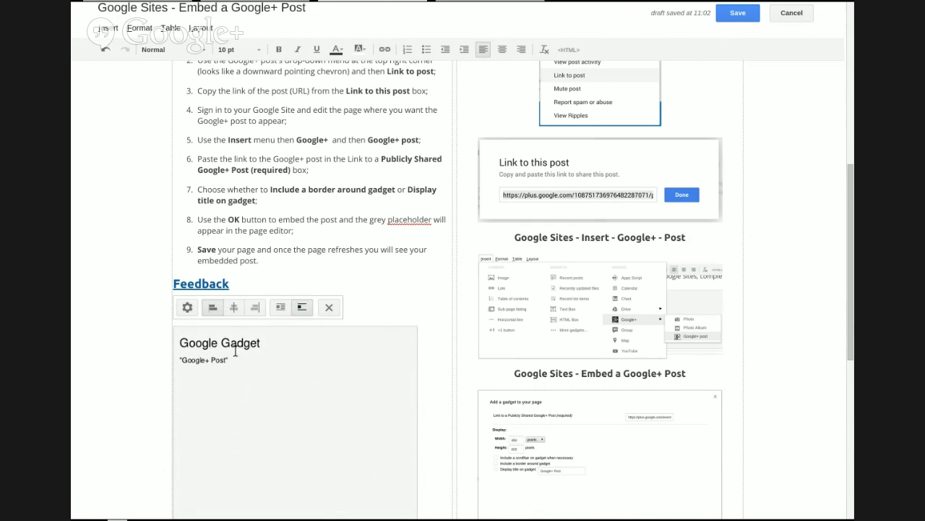
left_click(233, 310)
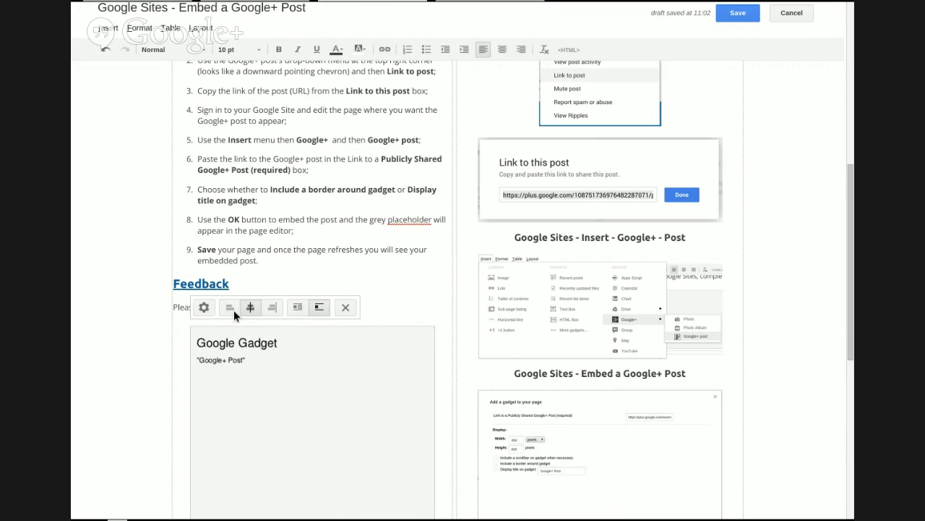
left_click(425, 308)
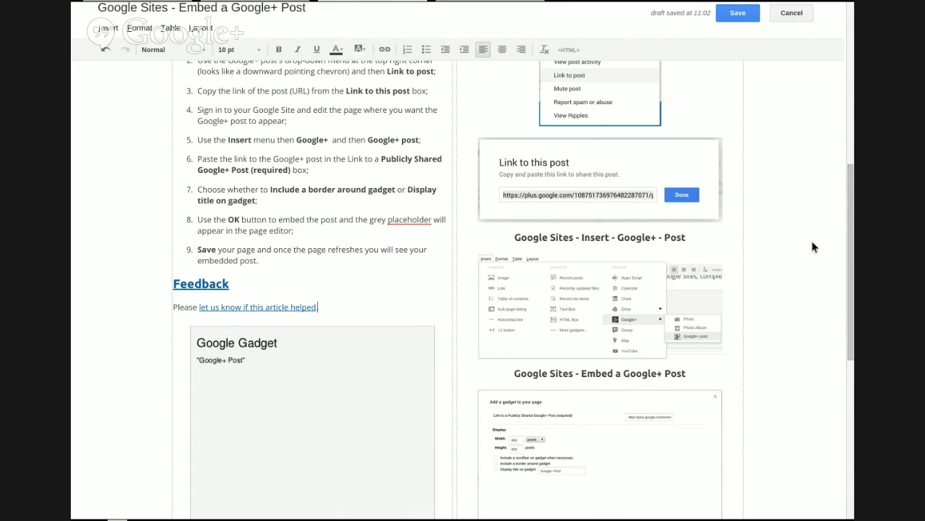
Save the page and check the embedded Steegle.com post and its comments
left_click(738, 15)
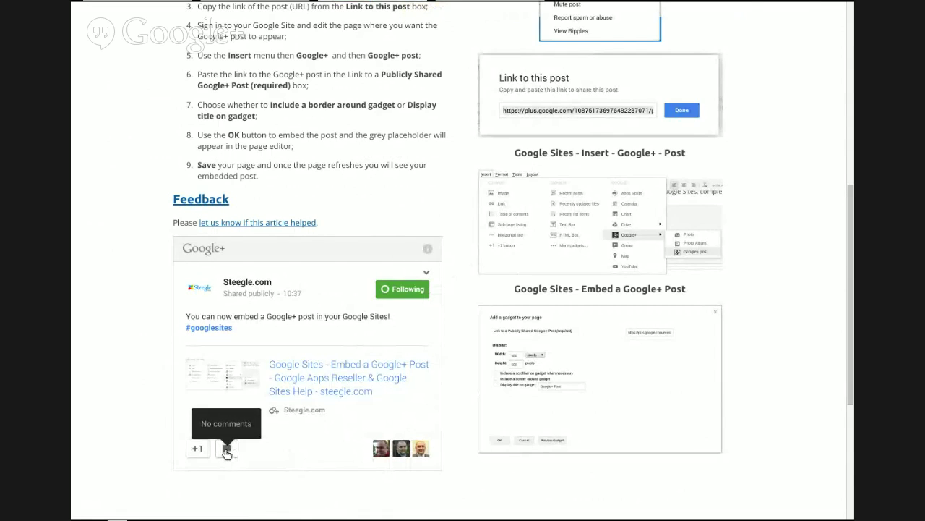
left_click(226, 449)
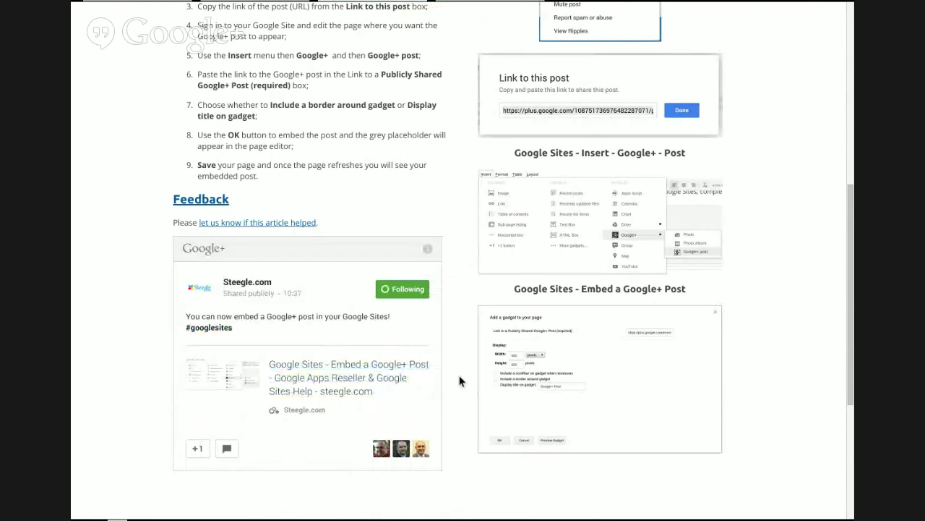